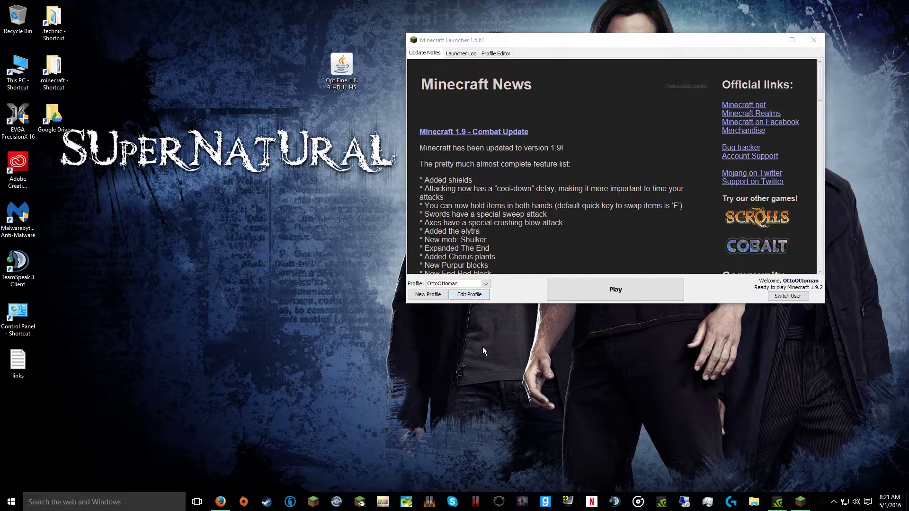
# Reset the custom JVM arguments of the current launcher profile and save the profile.
pyautogui.click(470, 297)
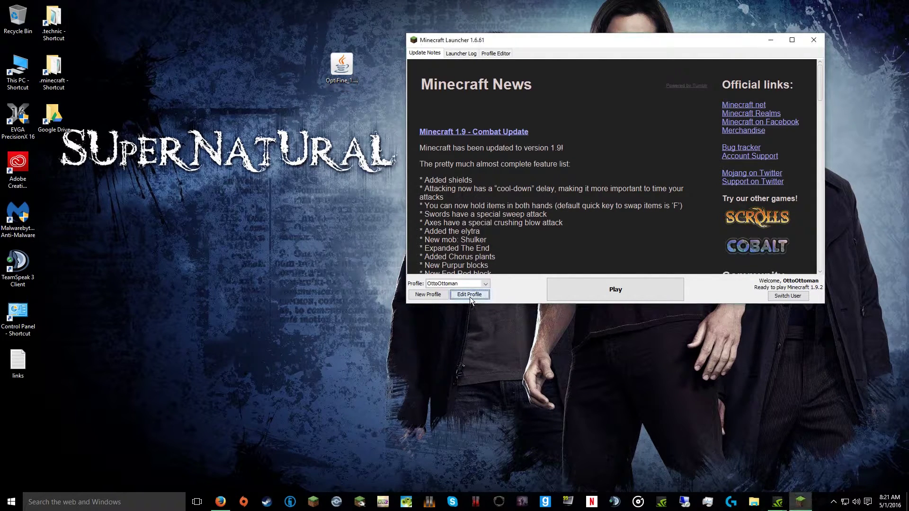
pyautogui.moveTo(558, 74); pyautogui.dragTo(399, 85)
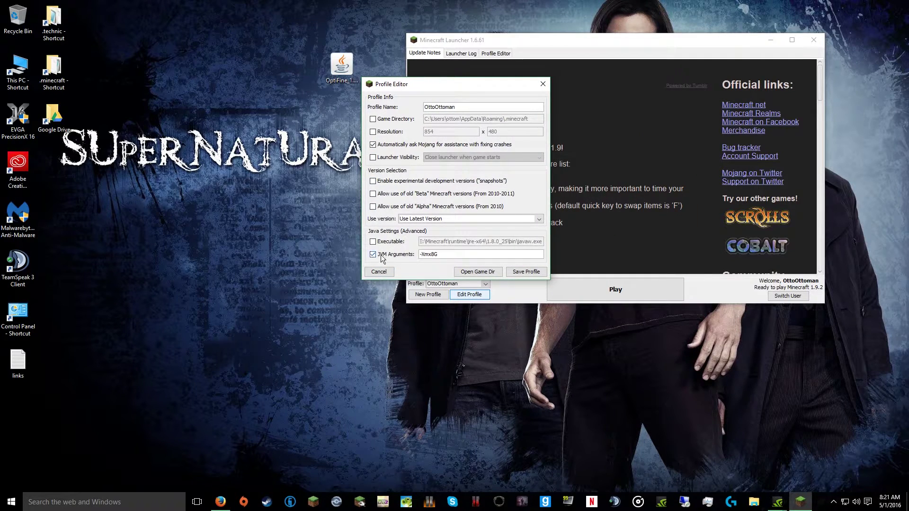
pyautogui.click(526, 272)
# Enable custom JVM arguments for the current profile, reduce them to only -Xmx8G, and save the profile.
pyautogui.click(486, 301)
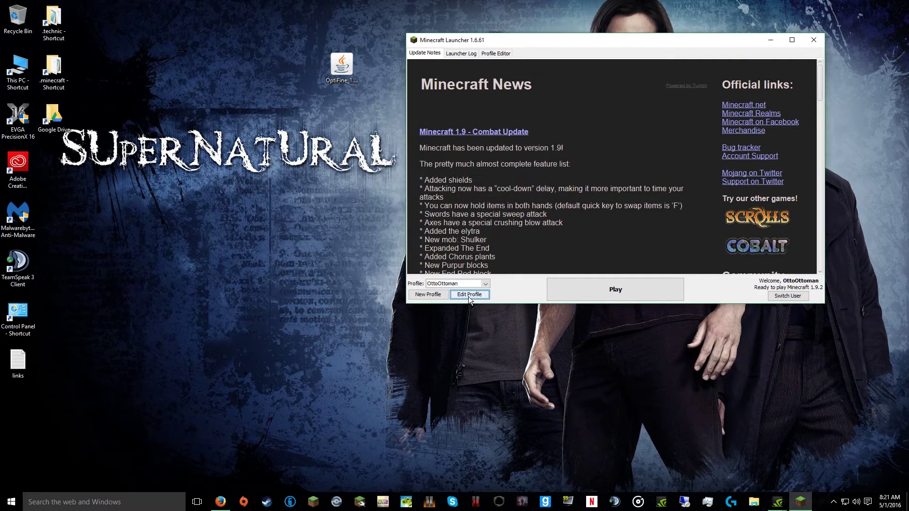
pyautogui.click(476, 244)
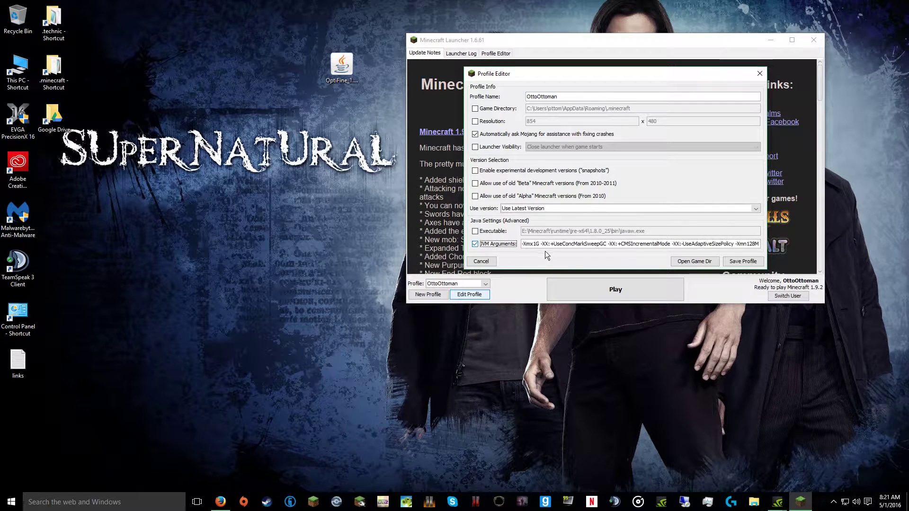
pyautogui.click(541, 244)
pyautogui.hotkey('shift', 'End')
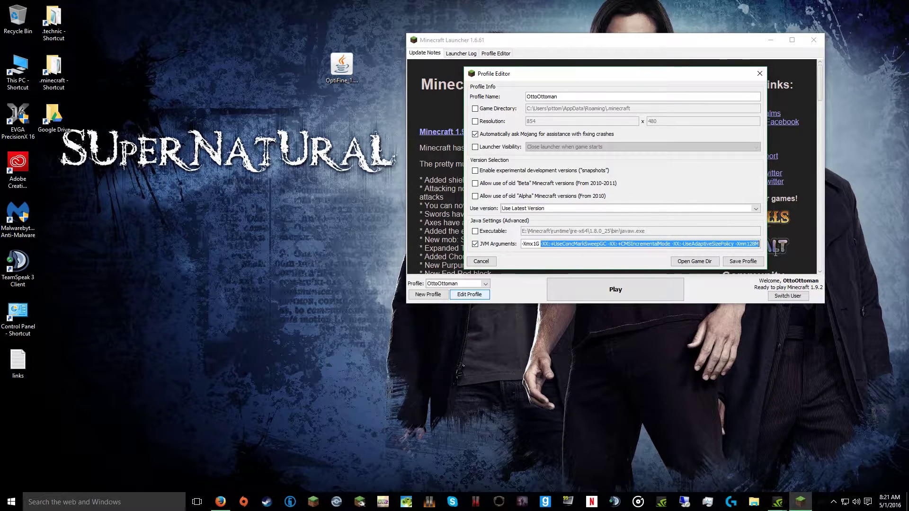
pyautogui.press('BackSpace')
pyautogui.click(536, 244)
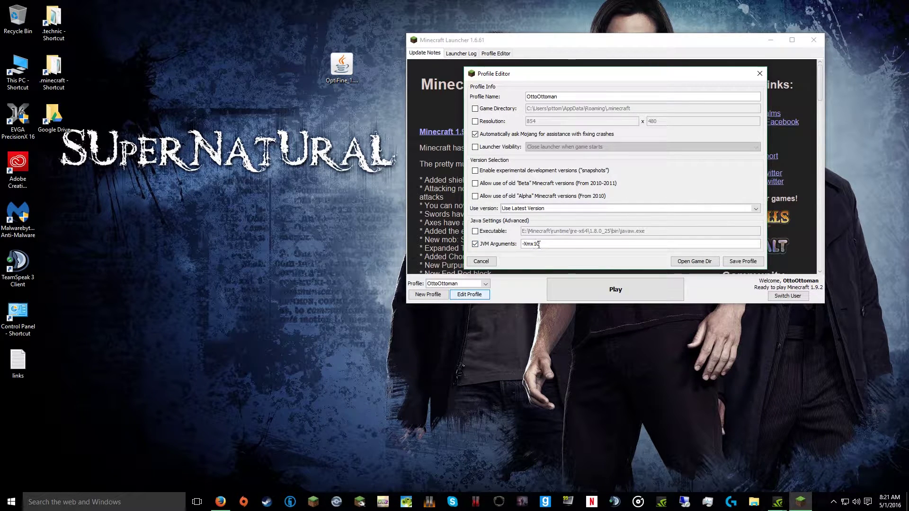
pyautogui.press('BackSpace')
pyautogui.write('8')
pyautogui.click(743, 261)
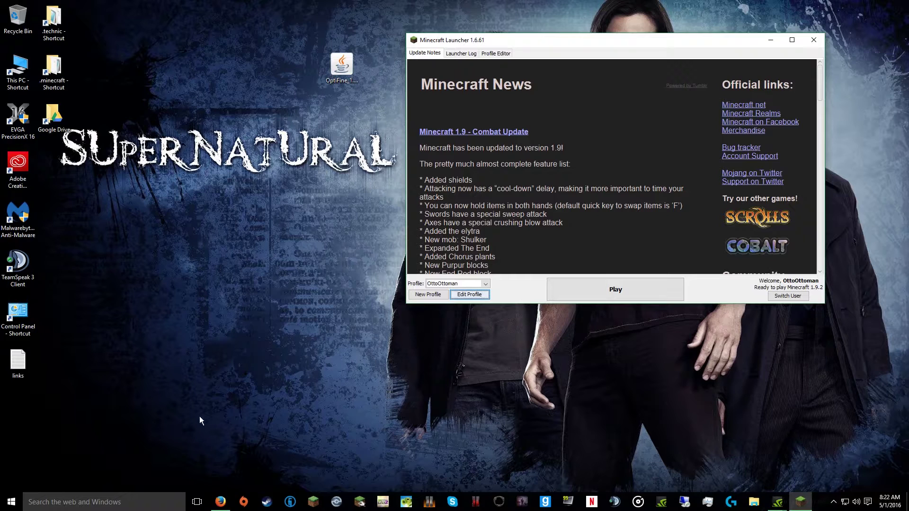
# Find the Control Panel through Windows search, check the installed memory on its System page, and close it.
pyautogui.click(92, 500)
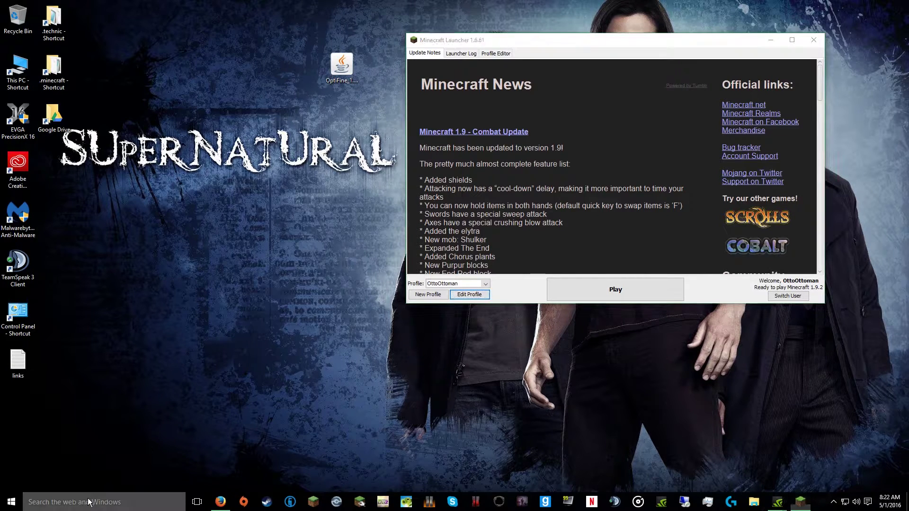
pyautogui.write('control')
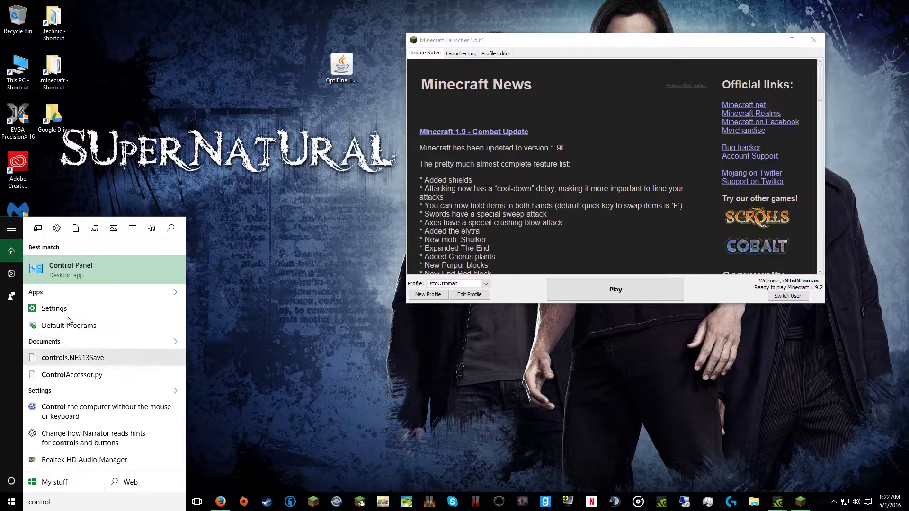
pyautogui.click(72, 270)
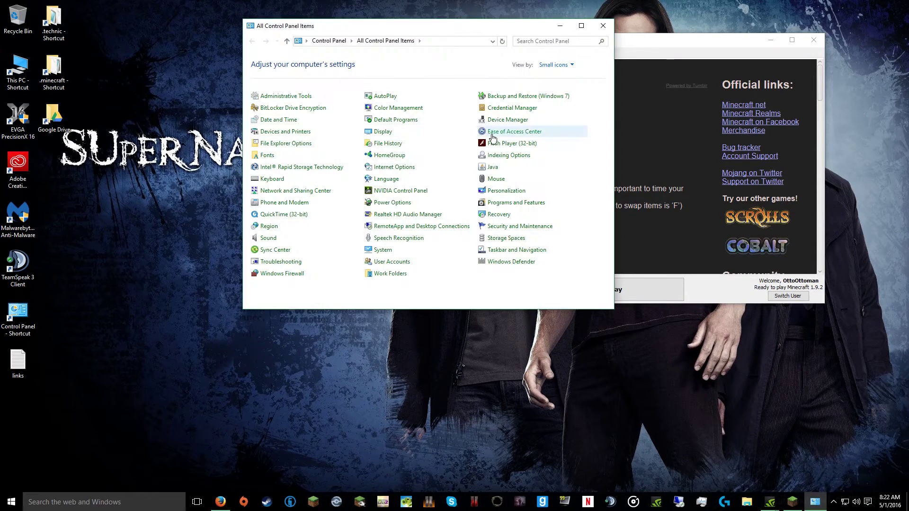
pyautogui.click(381, 251)
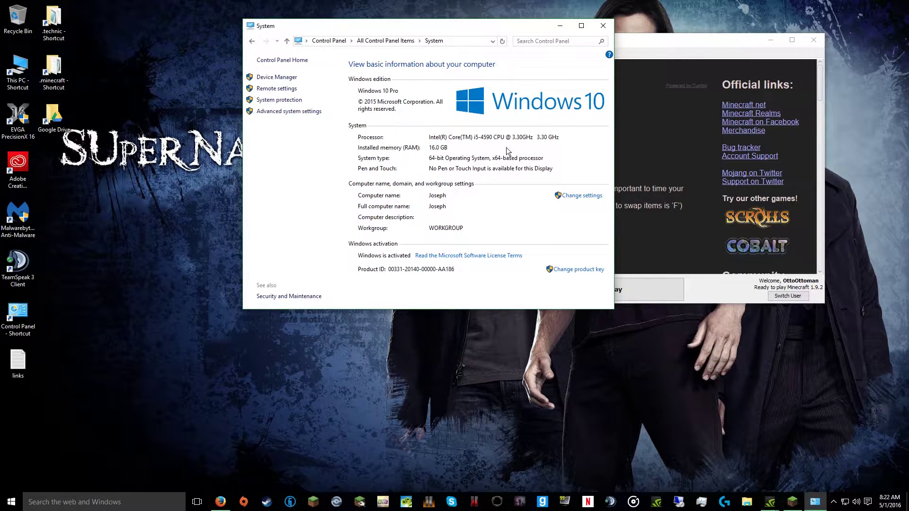
pyautogui.click(603, 25)
pyautogui.click(259, 161)
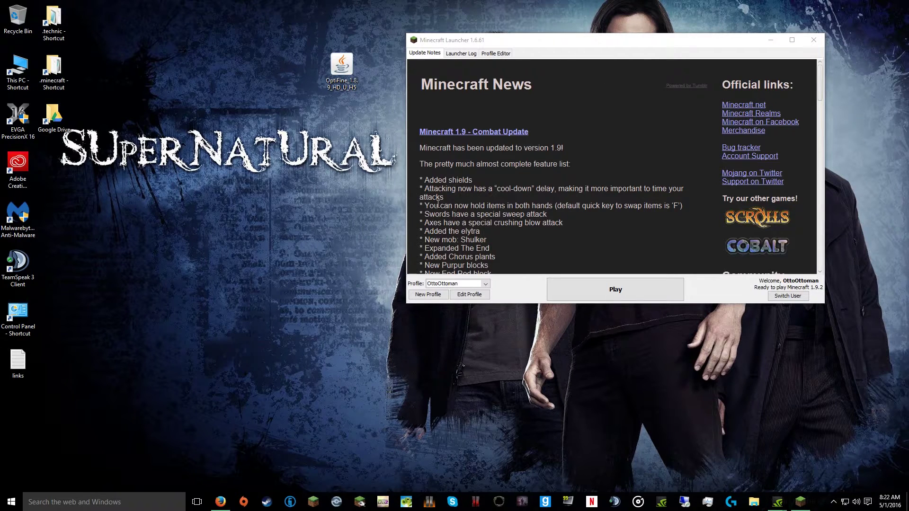
# Move the launcher window away from the OptiFine installer file and reposition that file on the desktop.
pyautogui.click(529, 285)
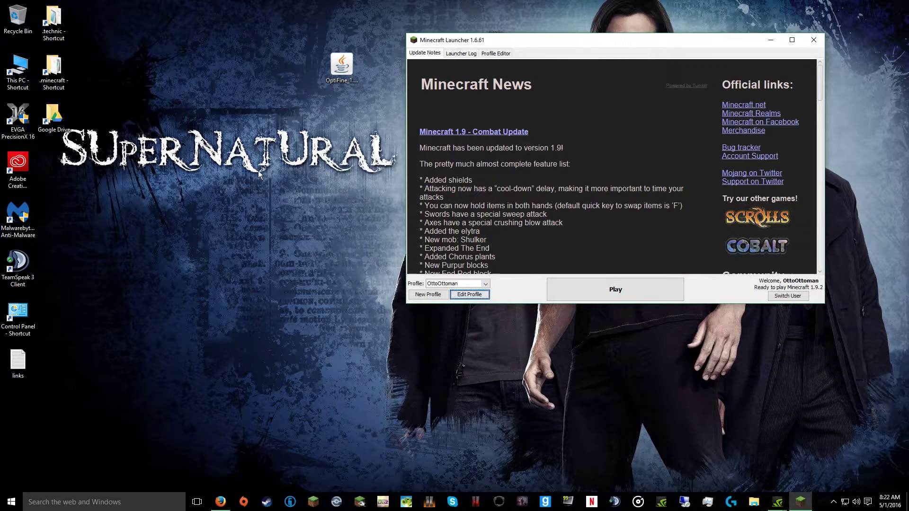
pyautogui.moveTo(472, 43); pyautogui.dragTo(524, 24)
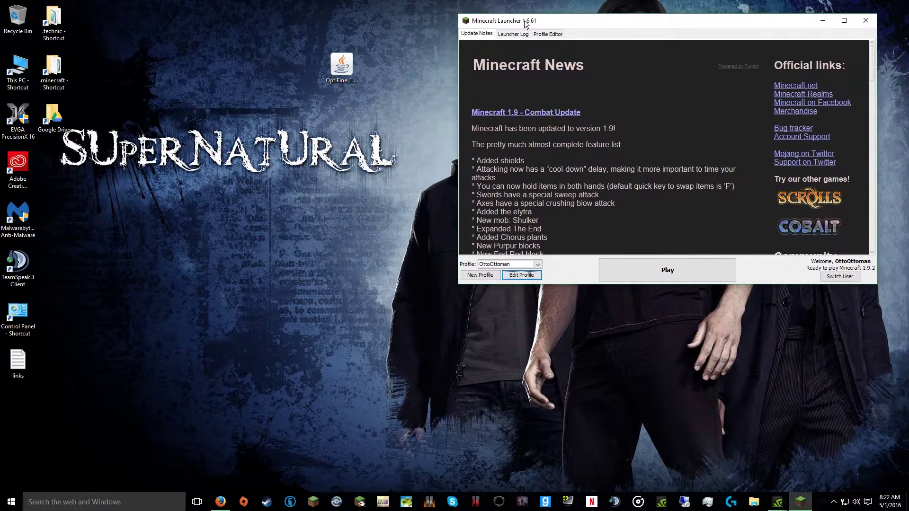
pyautogui.click(381, 91)
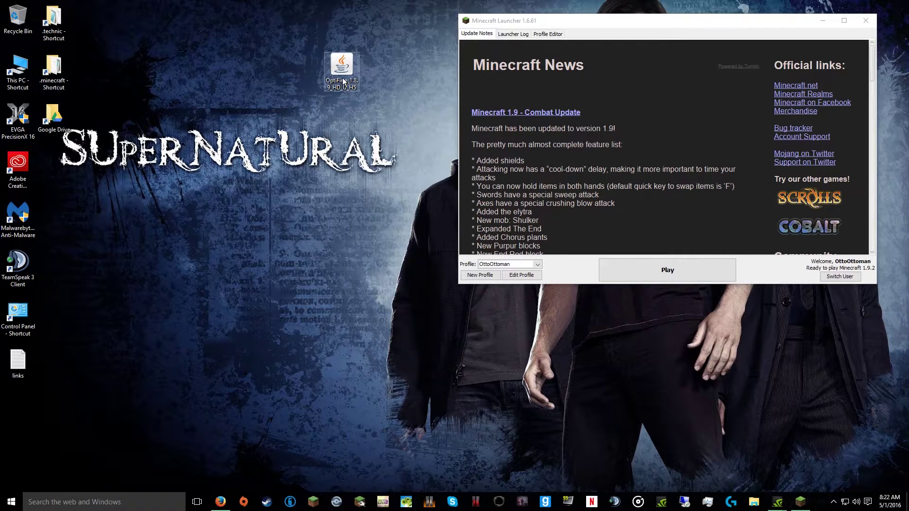
pyautogui.moveTo(341, 74); pyautogui.dragTo(303, 74)
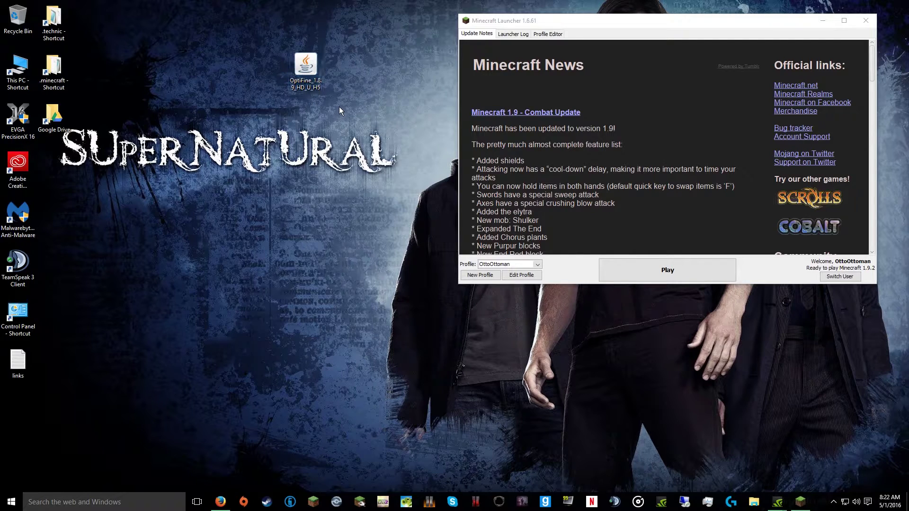
pyautogui.click(303, 75)
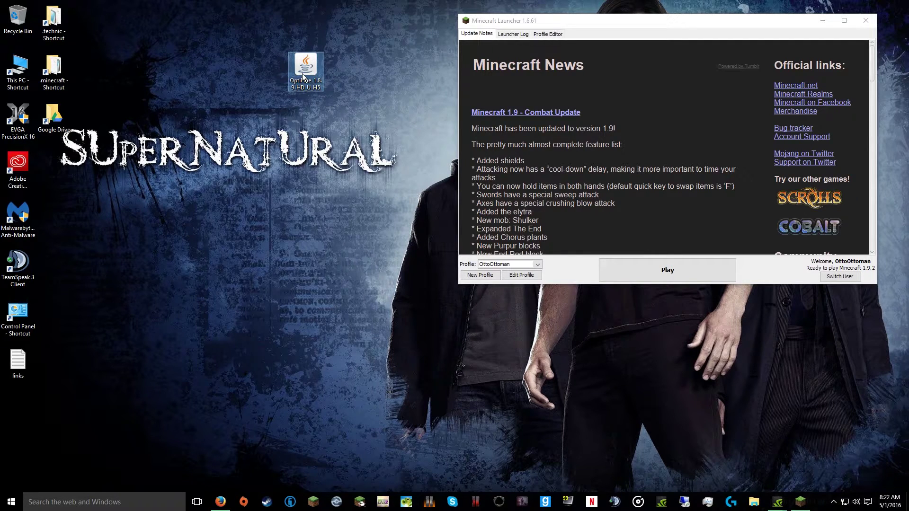
pyautogui.click(317, 159)
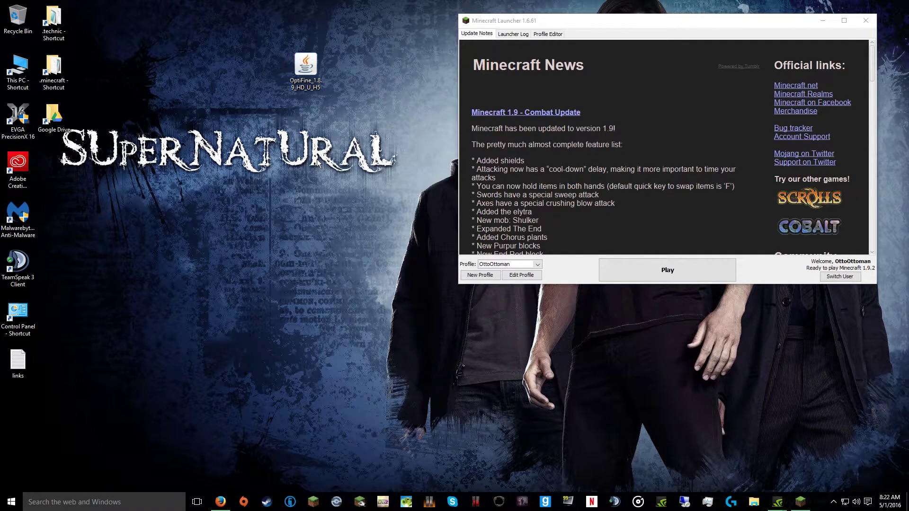
# Run the OptiFine_1.8.9_HD_U_H5 installer from the desktop and install OptiFine into the Minecraft launcher.
pyautogui.doubleClick(317, 90)
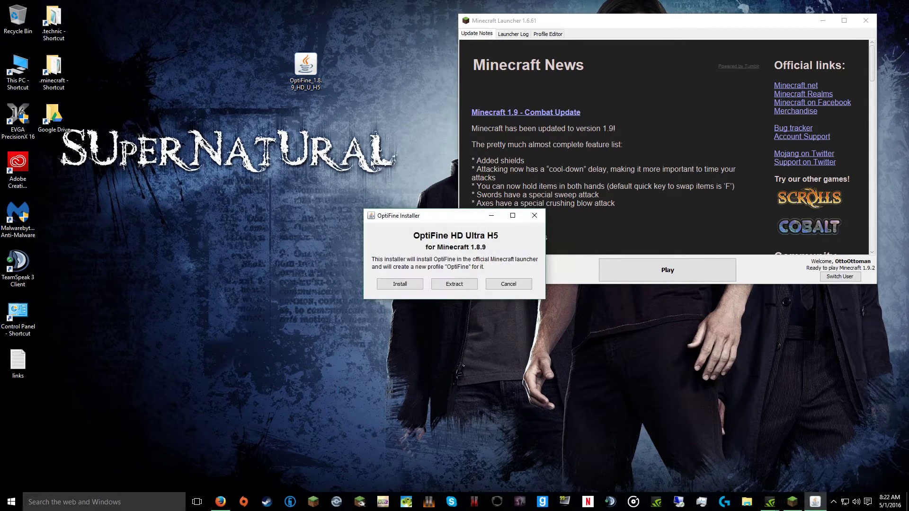
pyautogui.moveTo(398, 216); pyautogui.dragTo(292, 151)
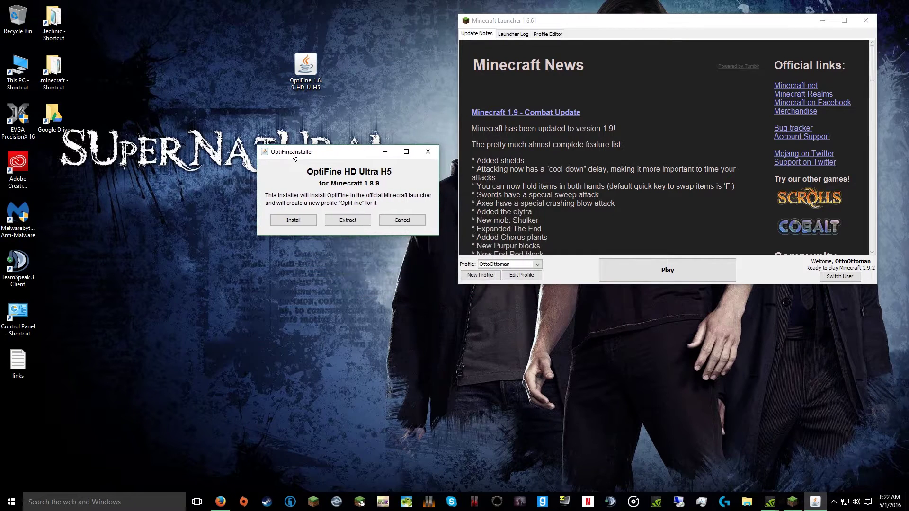
pyautogui.click(293, 218)
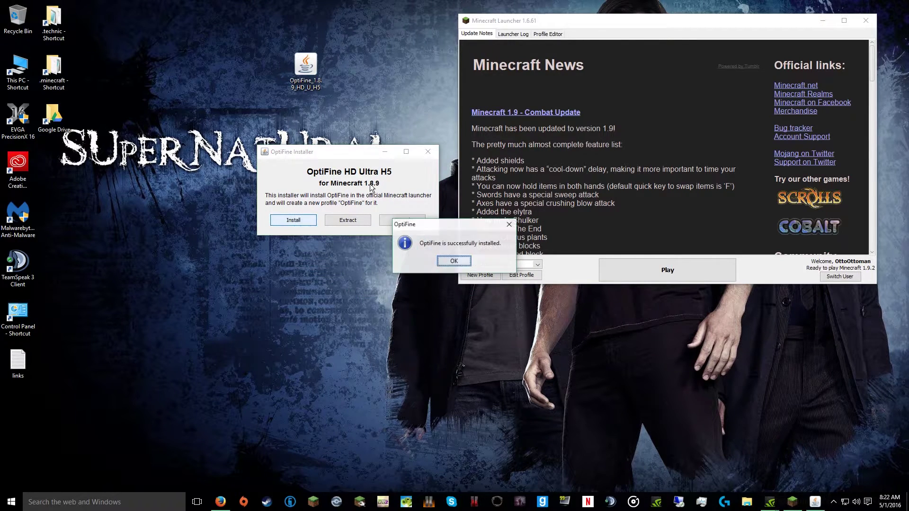
pyautogui.click(454, 261)
# Select the OptiFine profile, check its JVM arguments in the profile editor, and save the profile.
pyautogui.click(515, 264)
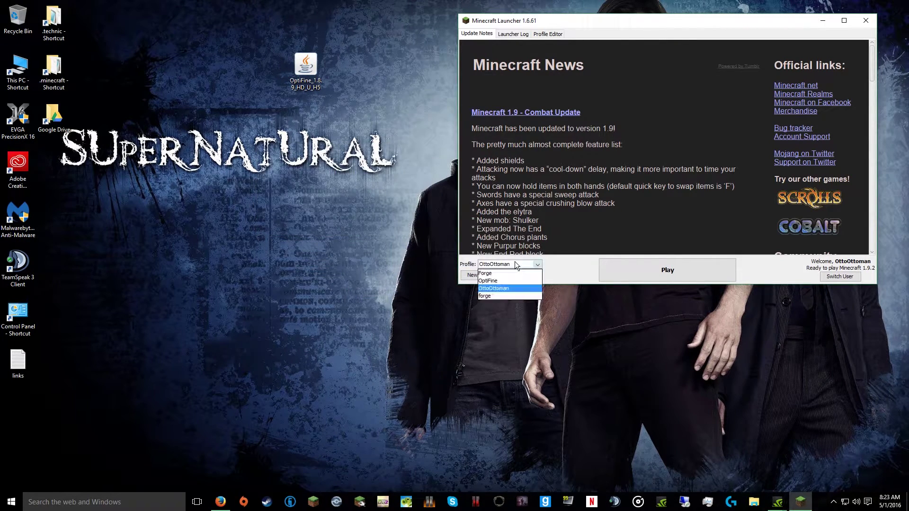
pyautogui.click(512, 281)
pyautogui.click(521, 276)
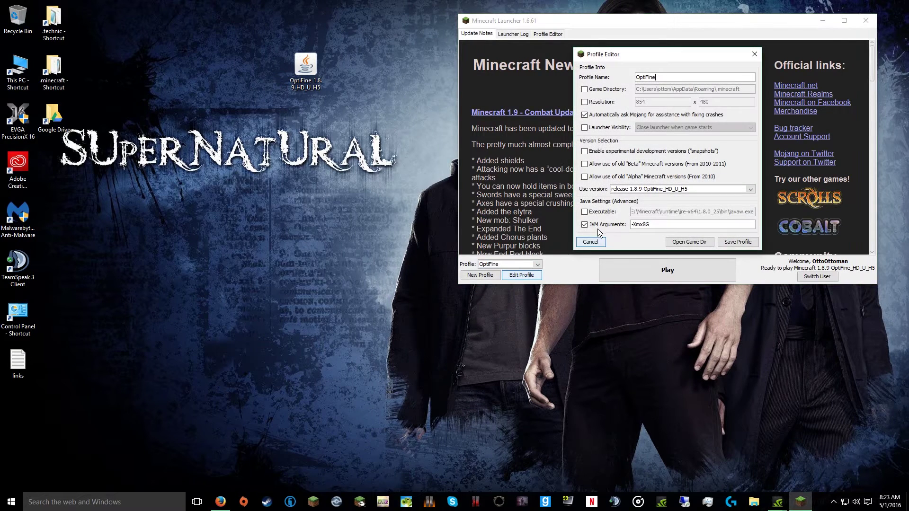
pyautogui.click(644, 225)
pyautogui.click(738, 246)
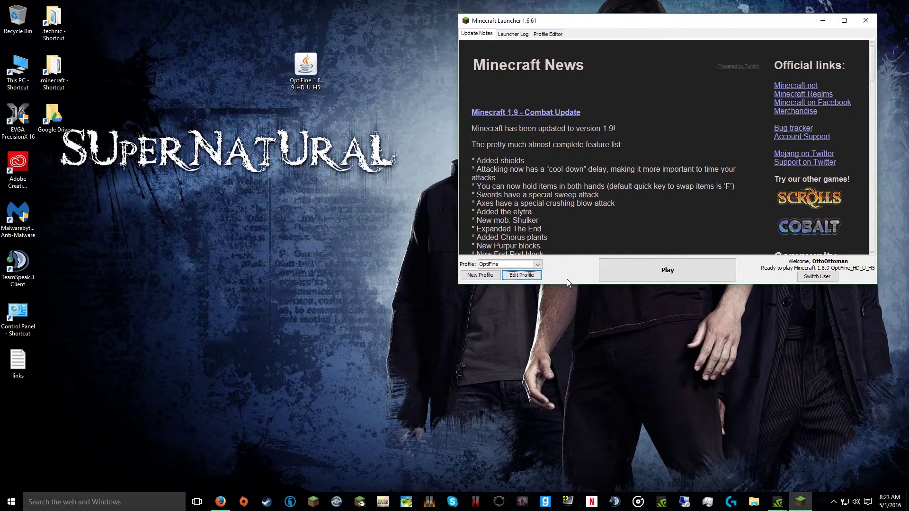
# Switch the launcher back to the profile that uses Minecraft 1.9.2 and launch the game.
pyautogui.click(528, 265)
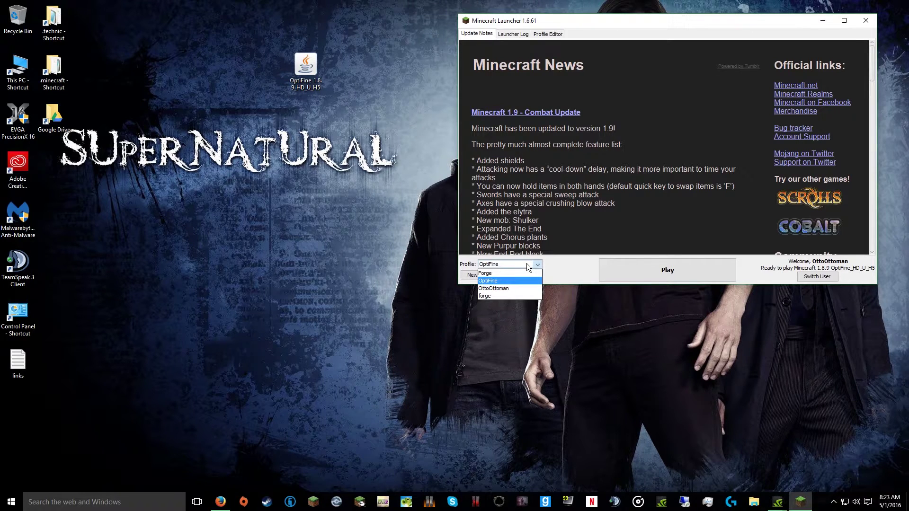
pyautogui.click(518, 288)
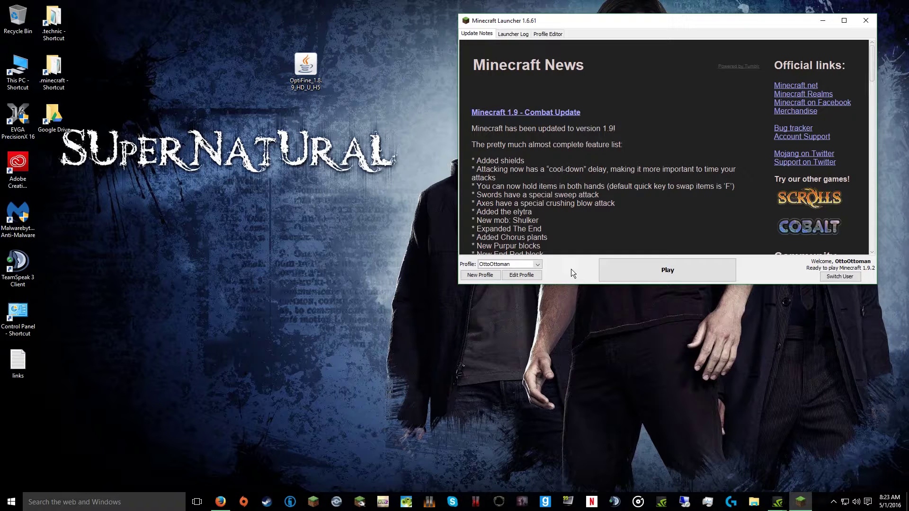
pyautogui.click(624, 277)
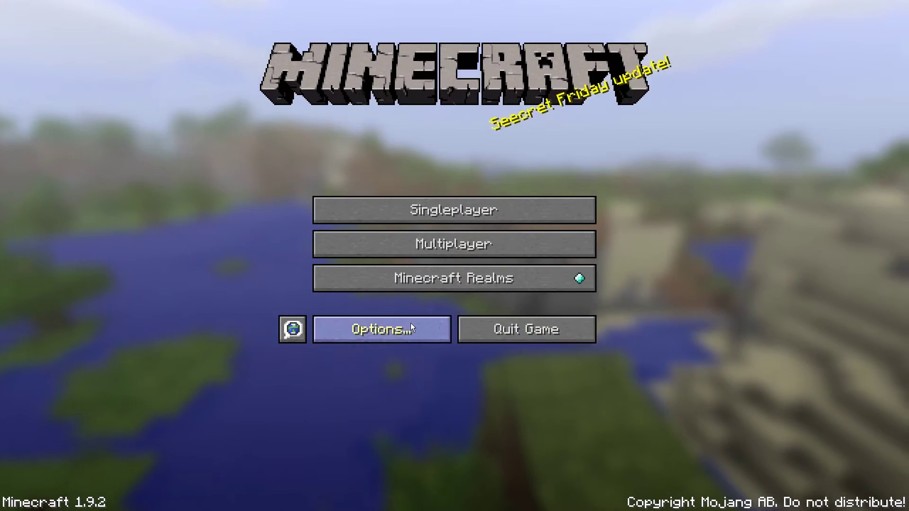
# Open Minecraft's video settings, try the render distance slider, and cycle the particle options back to All.
pyautogui.click(411, 326)
pyautogui.click(372, 188)
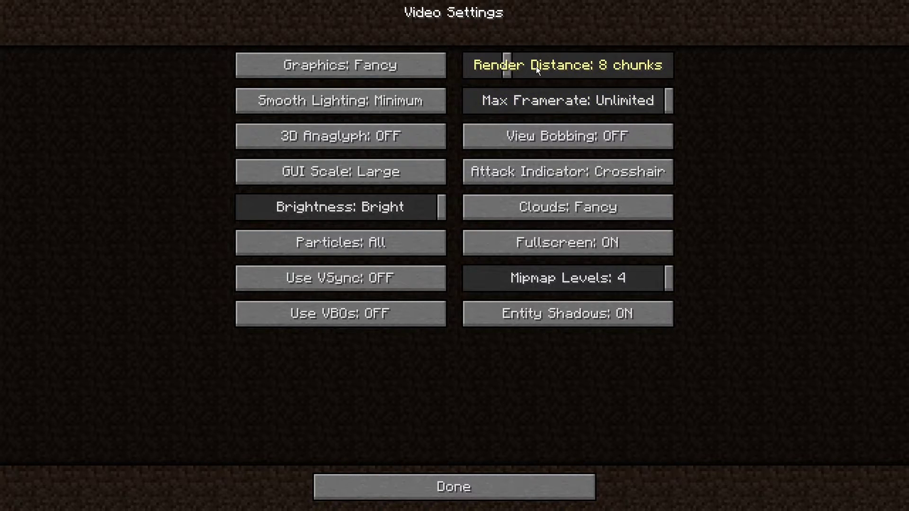
pyautogui.moveTo(505, 66)
pyautogui.mouseDown()
pyautogui.moveTo(698, 62)
pyautogui.moveTo(517, 65)
pyautogui.mouseUp()
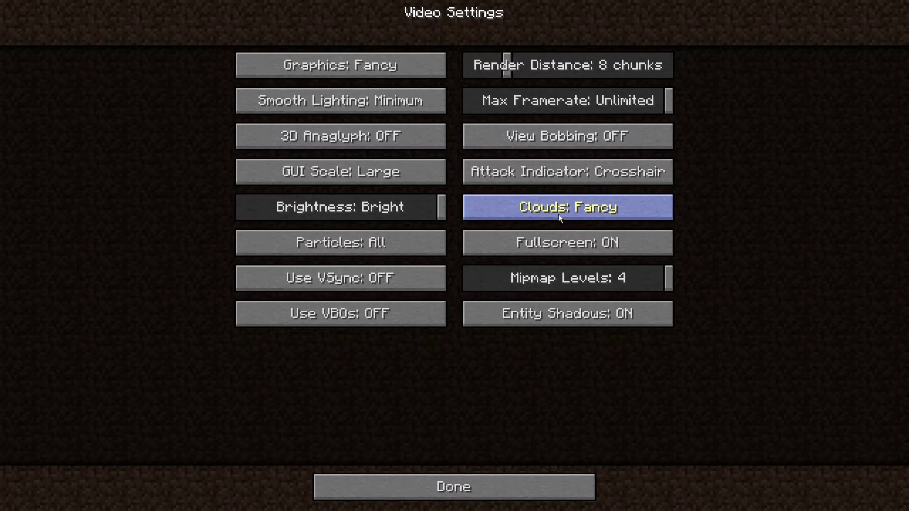
pyautogui.click(389, 241)
pyautogui.click(390, 243)
pyautogui.click(420, 245)
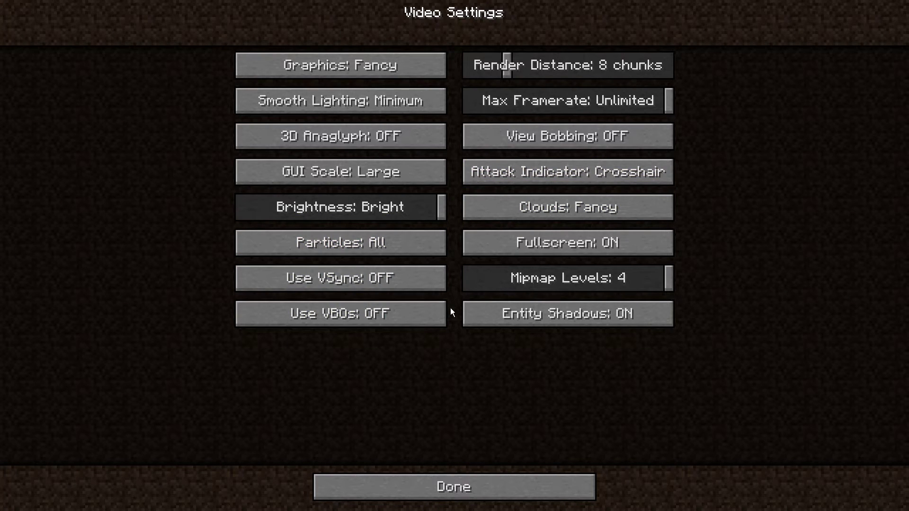
# Leave the video settings and game options, and quit Minecraft.
pyautogui.click(515, 478)
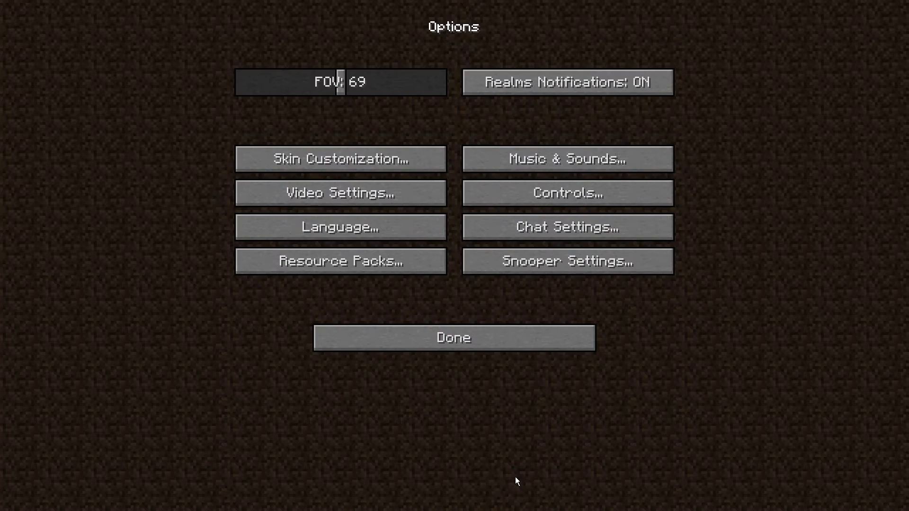
pyautogui.click(430, 343)
pyautogui.click(511, 328)
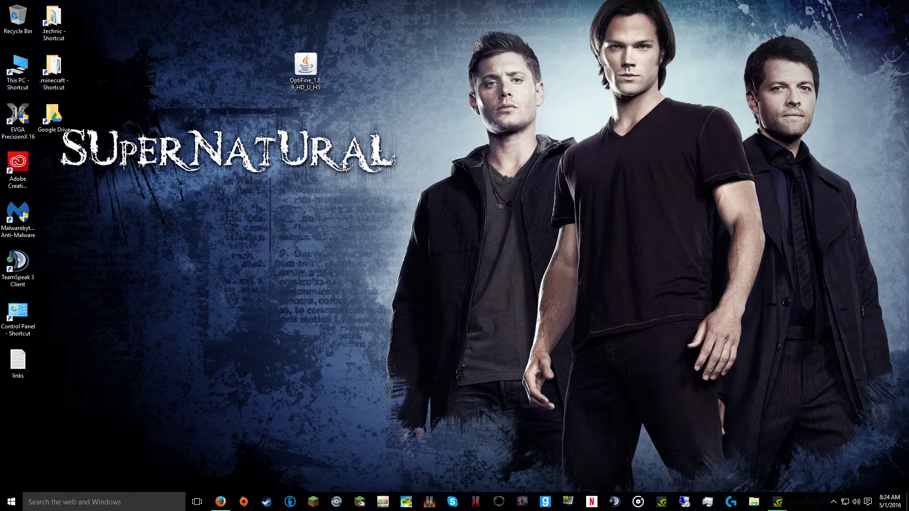
# Switch to Firefox and look through the OptiFine home page and the FpsPlus thread on Minecraft Forum.
pyautogui.click(220, 502)
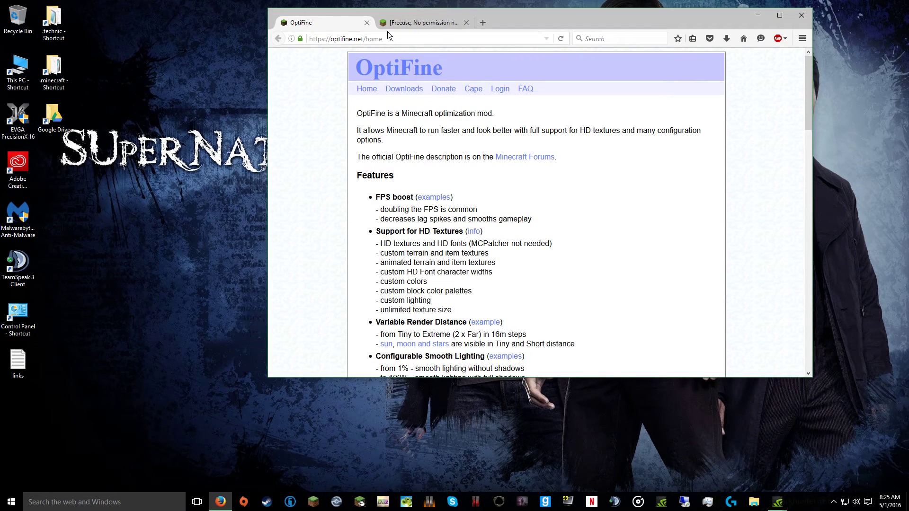
pyautogui.scroll(-3, 555, 101)
pyautogui.click(419, 22)
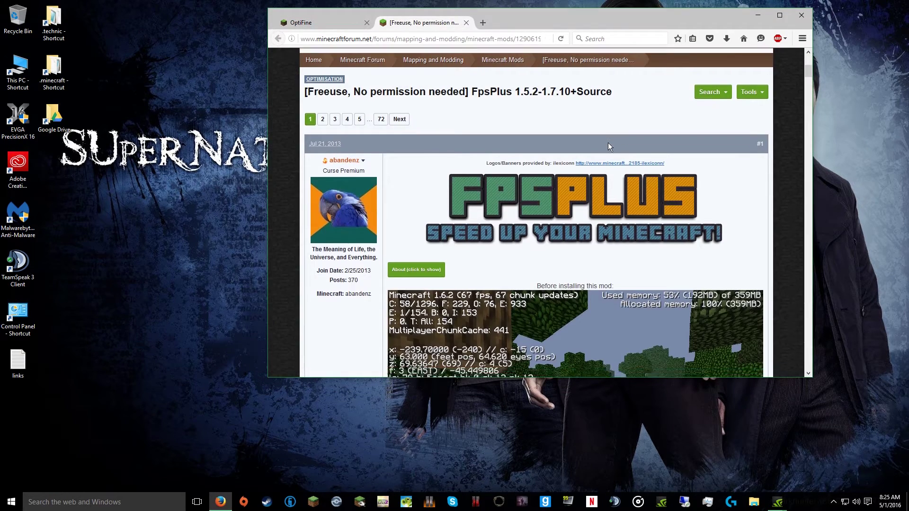
pyautogui.scroll(-5, 607, 143)
pyautogui.scroll(4, 600, 138)
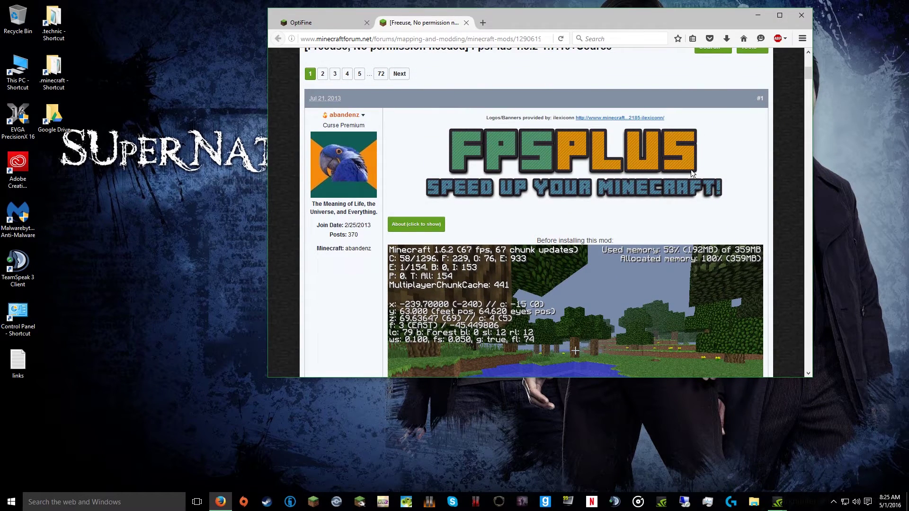
# Look over the opening post of the FpsPlus thread, and open the downloads list on the OptiFine site.
pyautogui.scroll(-2, 691, 169)
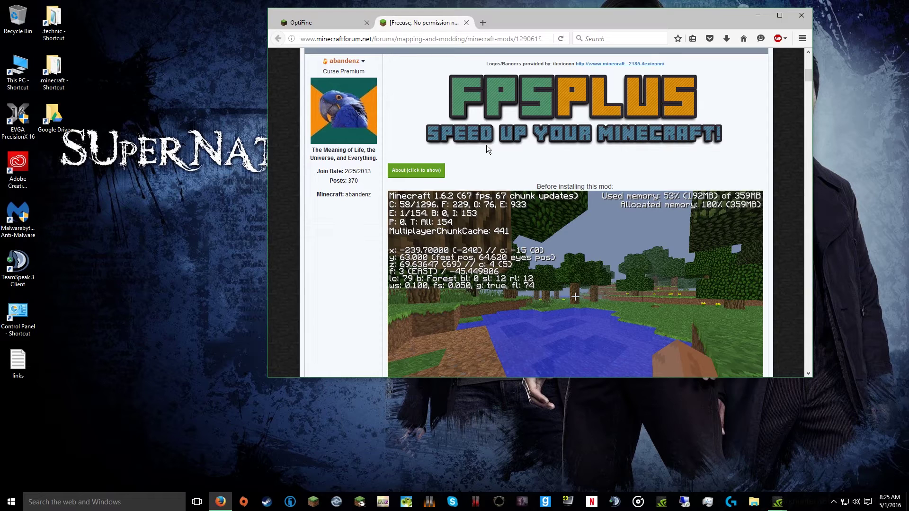
pyautogui.scroll(-3, 488, 144)
pyautogui.scroll(3, 490, 138)
pyautogui.click(314, 22)
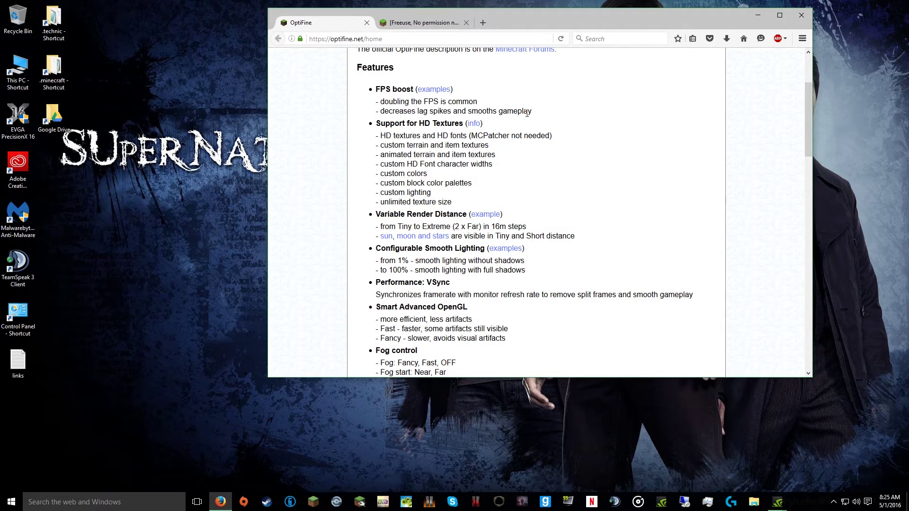
pyautogui.scroll(4, 549, 116)
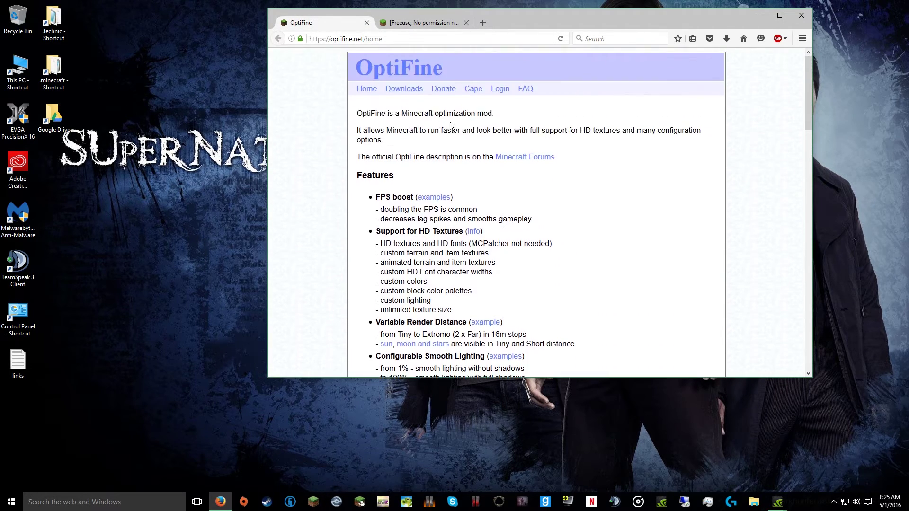
pyautogui.click(419, 94)
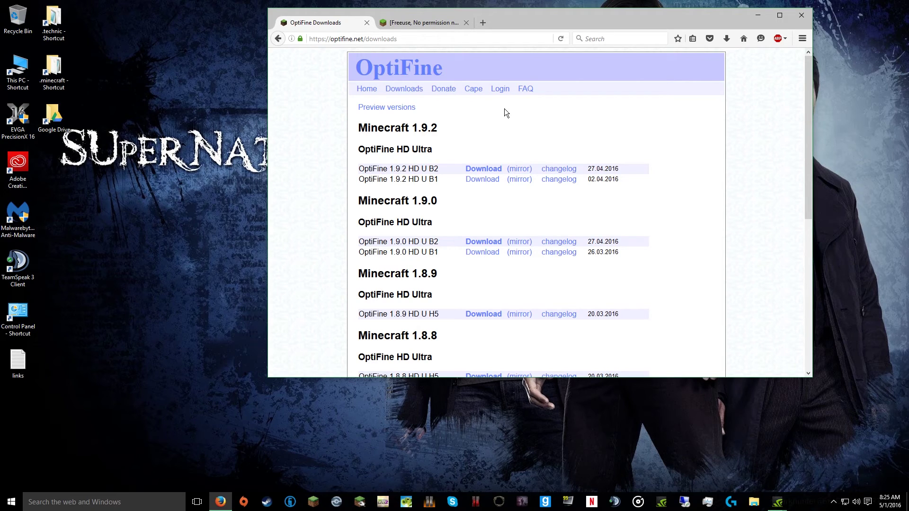
# Try the download link for OptiFine 1.9.2 HD U B2 and return to the OptiFine downloads list.
pyautogui.click(481, 176)
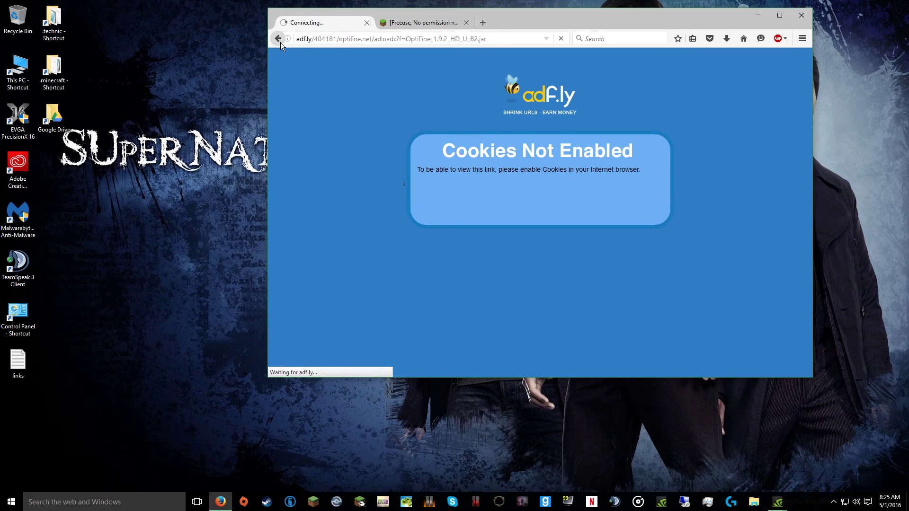
pyautogui.click(280, 41)
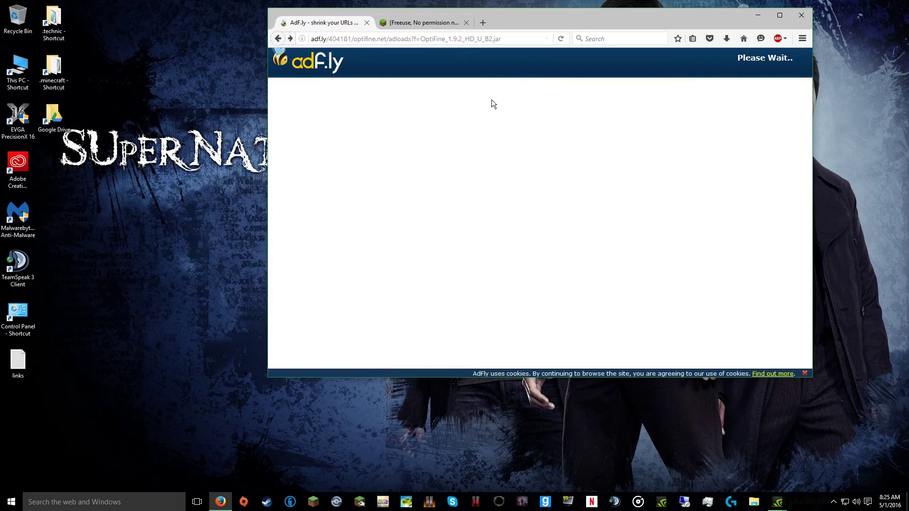
pyautogui.click(278, 38)
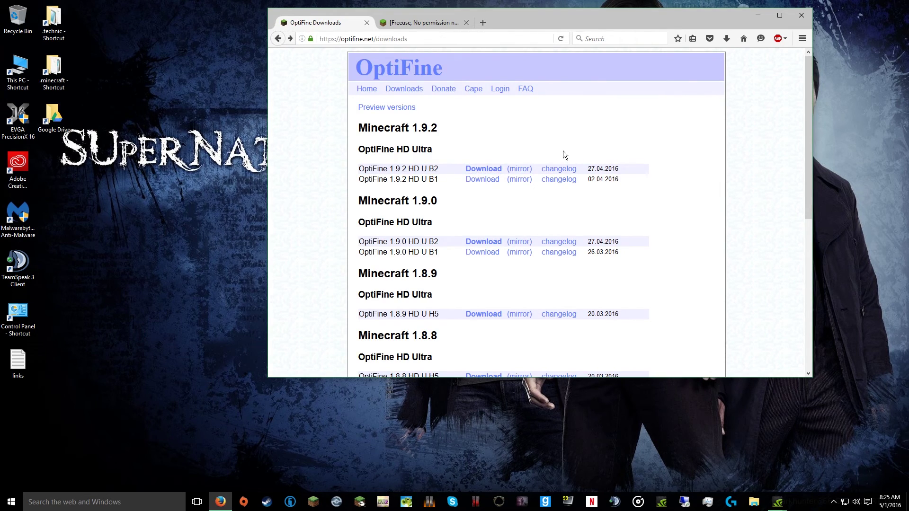